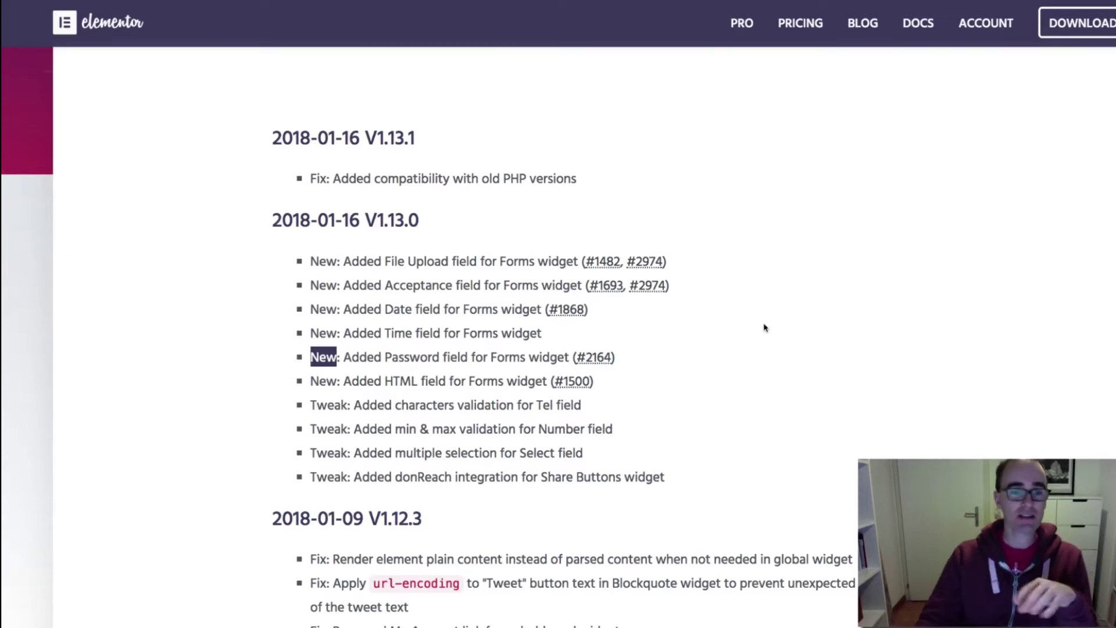
Step: Review the Elementor Pro changelog, especially the form features in V1.13.0 and V1.12.0, and look over the form integration settings
{"action": "scroll", "coordinate": [331, 189], "scroll_direction": "down", "scroll_amount": 2}
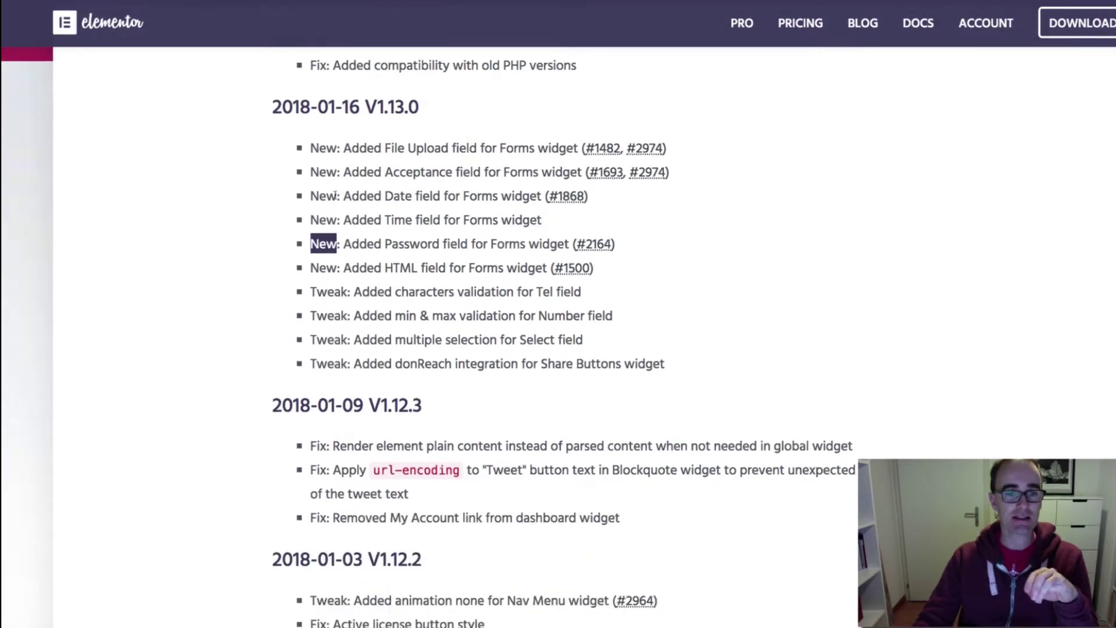
{"action": "scroll", "coordinate": [336, 195], "scroll_direction": "down", "scroll_amount": 5}
{"action": "scroll", "coordinate": [360, 326], "scroll_direction": "down", "scroll_amount": 4}
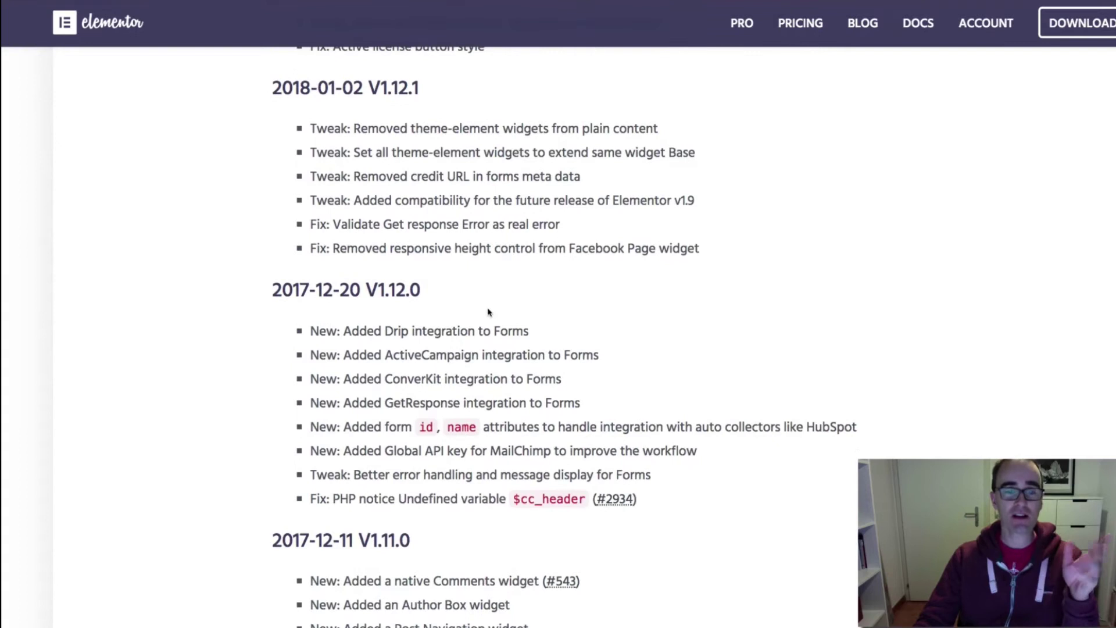
{"action": "scroll", "coordinate": [488, 312], "scroll_direction": "up", "scroll_amount": 15}
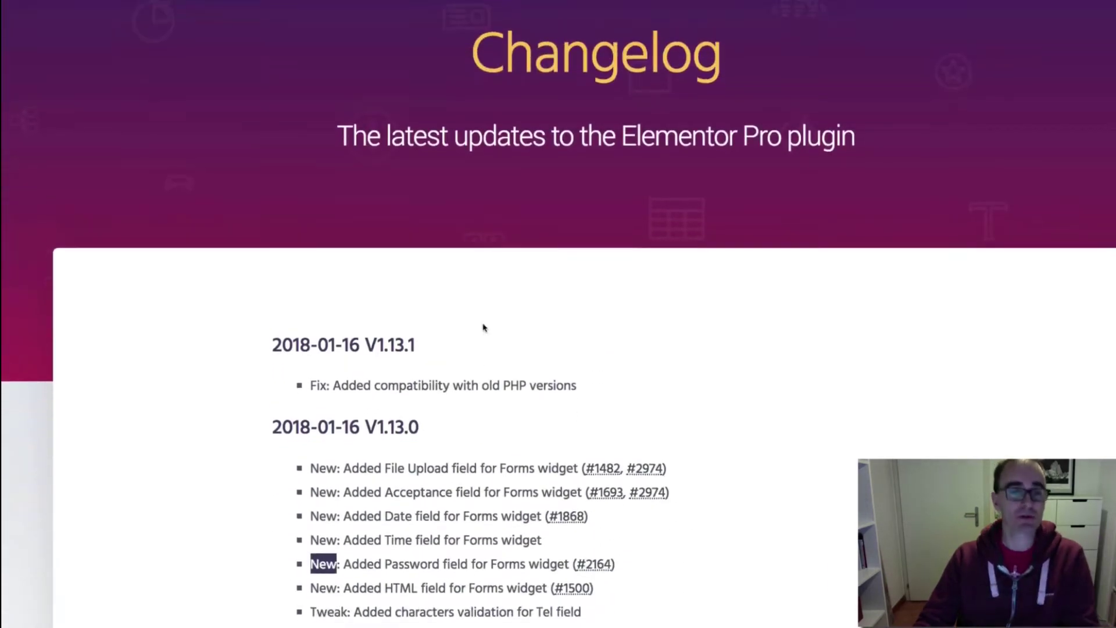
{"action": "scroll", "coordinate": [483, 327], "scroll_direction": "down", "scroll_amount": 6}
{"action": "left_click_drag", "start_coordinate": [714, 323], "coordinate": [281, 115]}
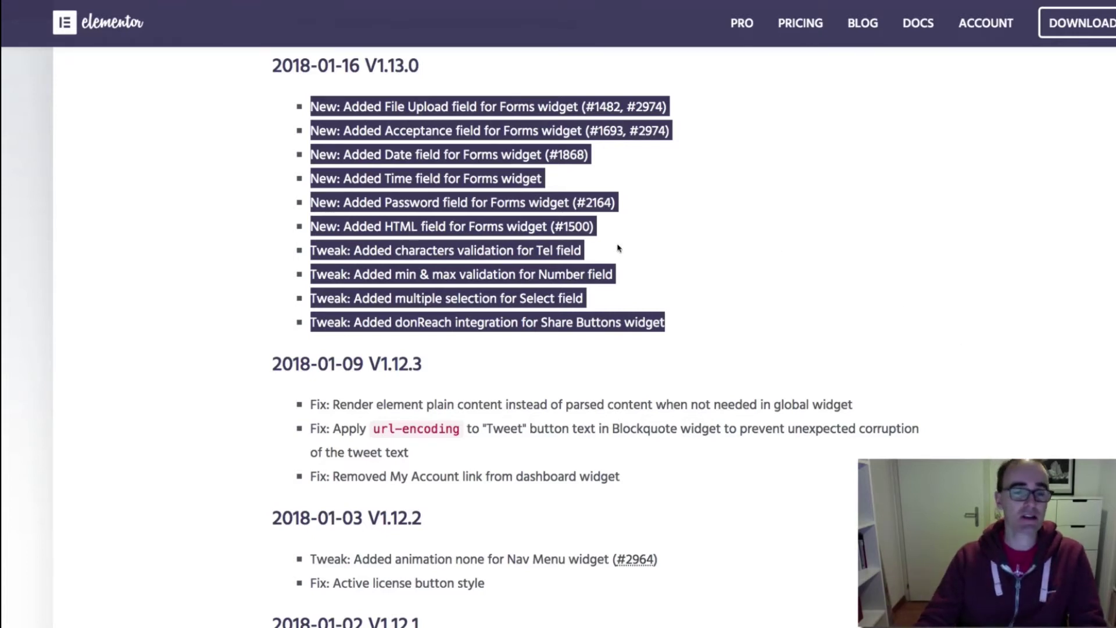
{"action": "scroll", "coordinate": [617, 249], "scroll_direction": "down", "scroll_amount": 5}
{"action": "scroll", "coordinate": [617, 249], "scroll_direction": "down", "scroll_amount": 6}
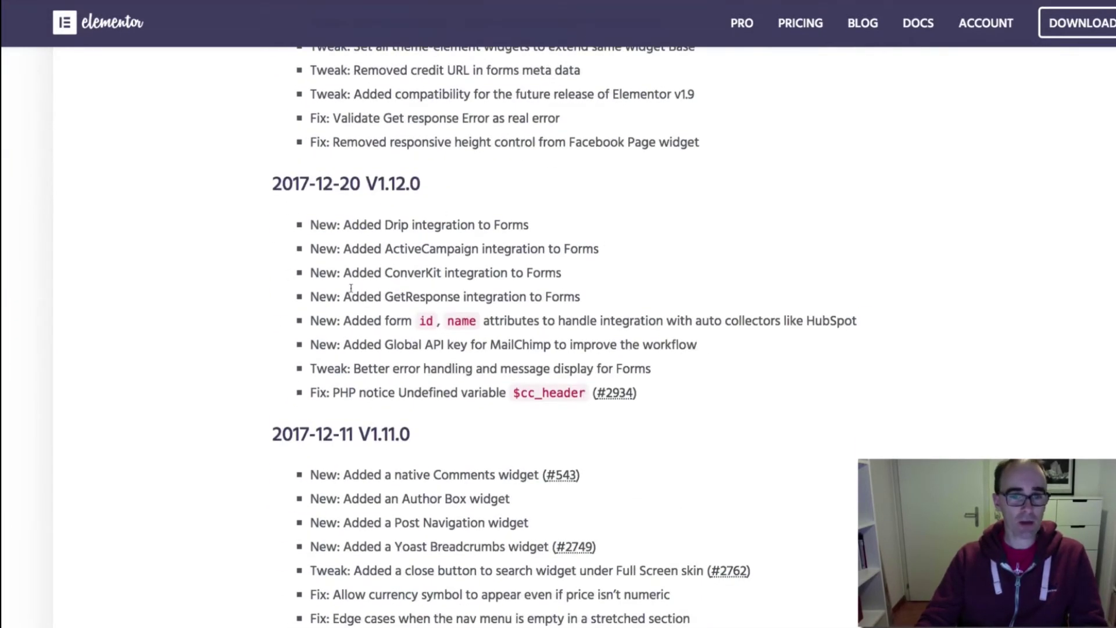
{"action": "left_click_drag", "start_coordinate": [581, 298], "coordinate": [308, 231]}
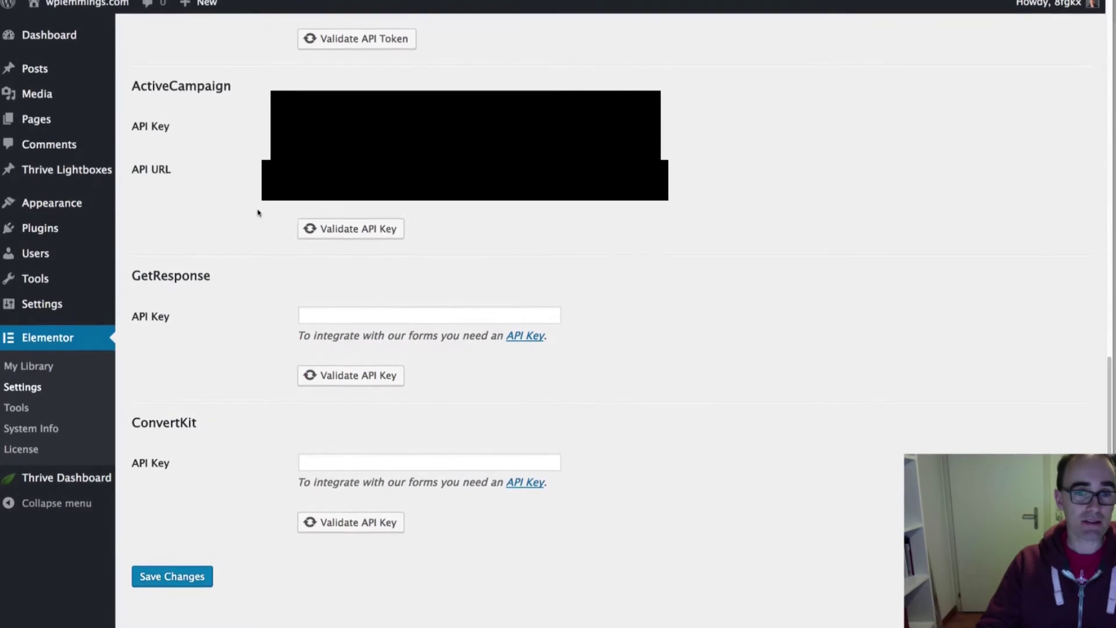
{"action": "scroll", "coordinate": [256, 203], "scroll_direction": "up", "scroll_amount": 15}
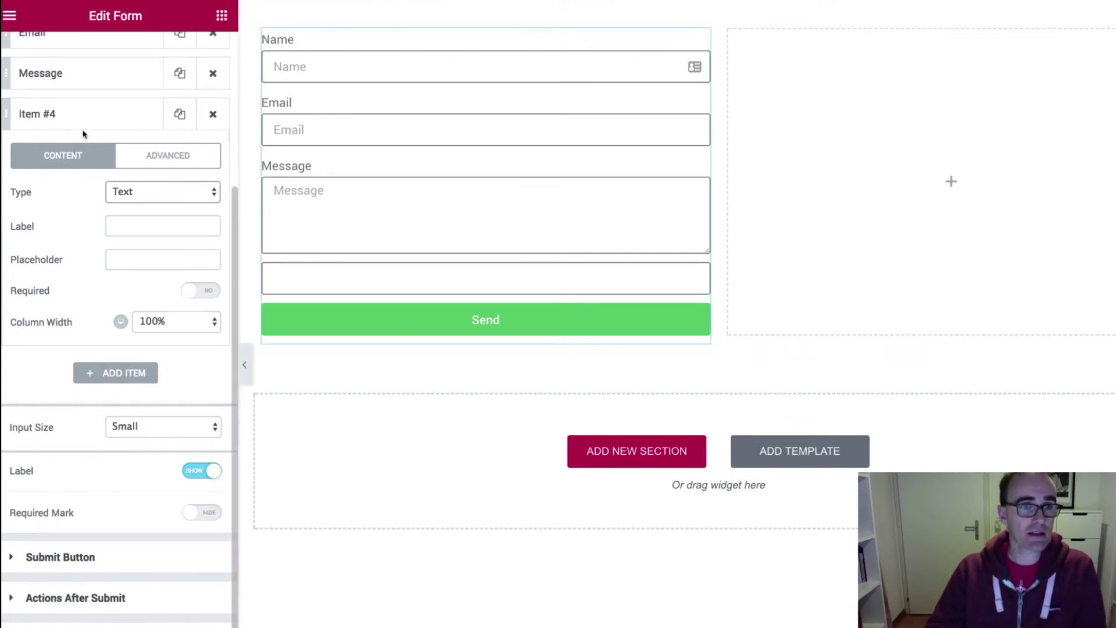
Step: Remove ActiveCampaign from the form's actions after submit, add it again, and keep its API credentials set to Default
{"action": "left_click", "coordinate": [100, 600]}
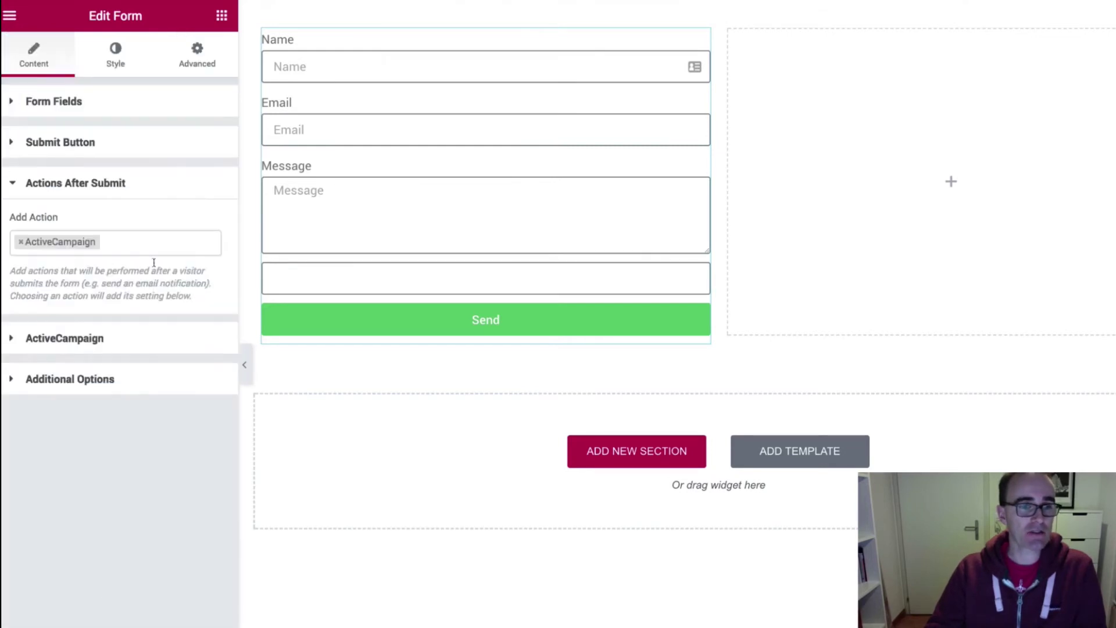
{"action": "left_click", "coordinate": [21, 244]}
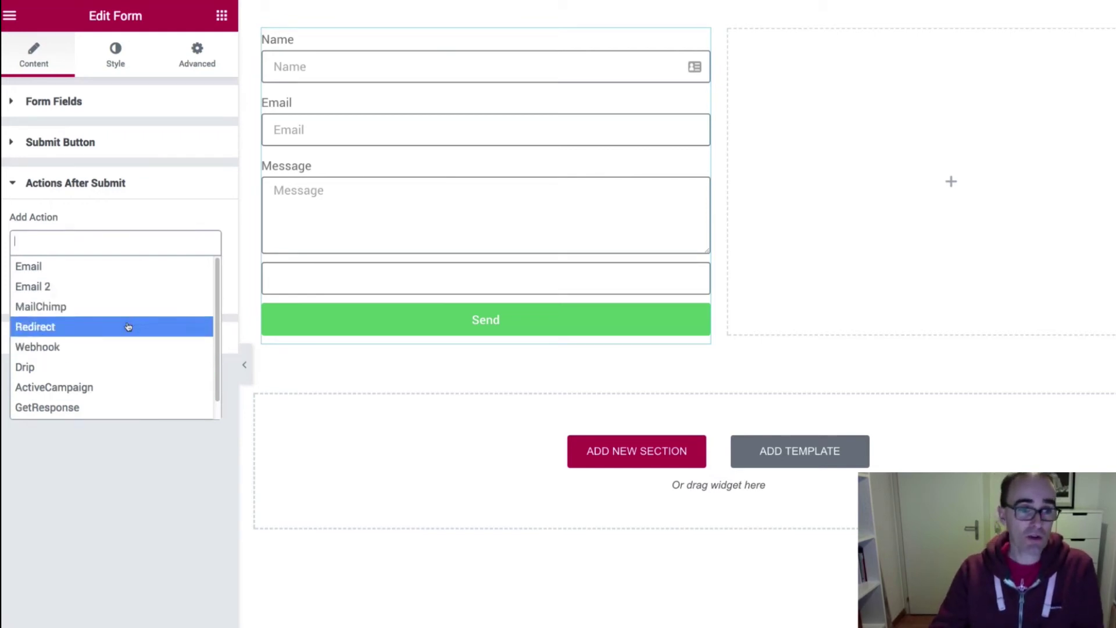
{"action": "left_click", "coordinate": [115, 392]}
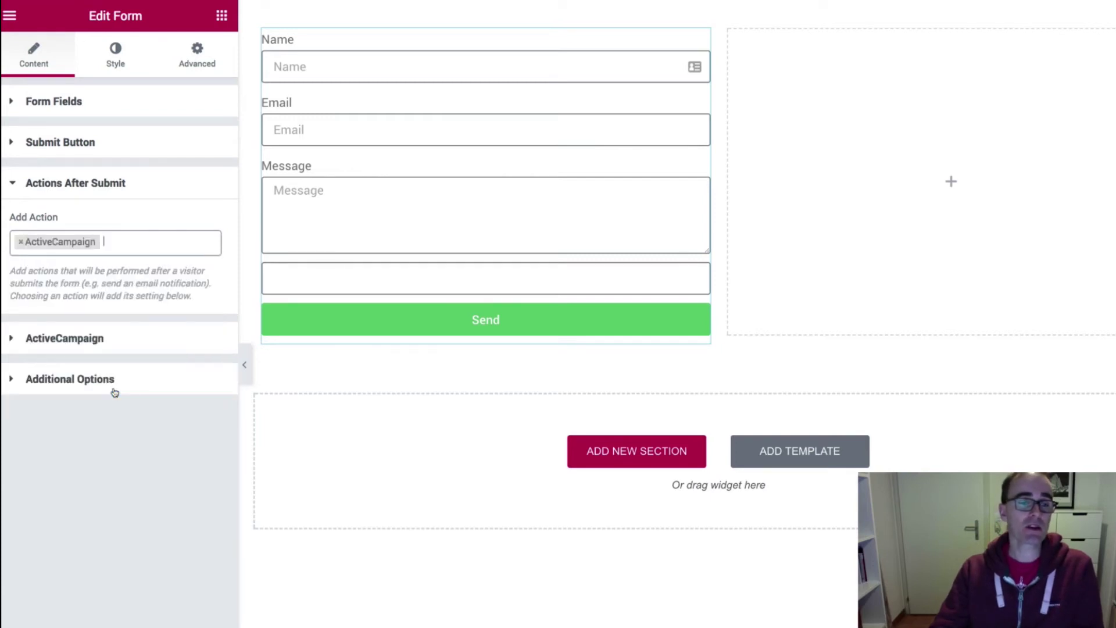
{"action": "left_click", "coordinate": [118, 341]}
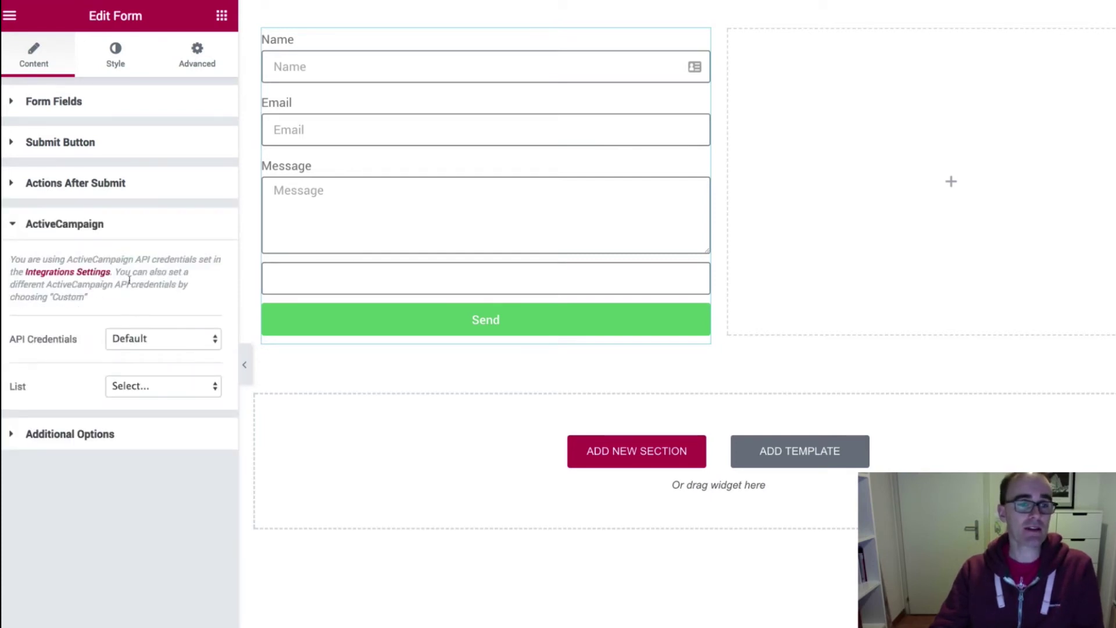
{"action": "left_click", "coordinate": [151, 337]}
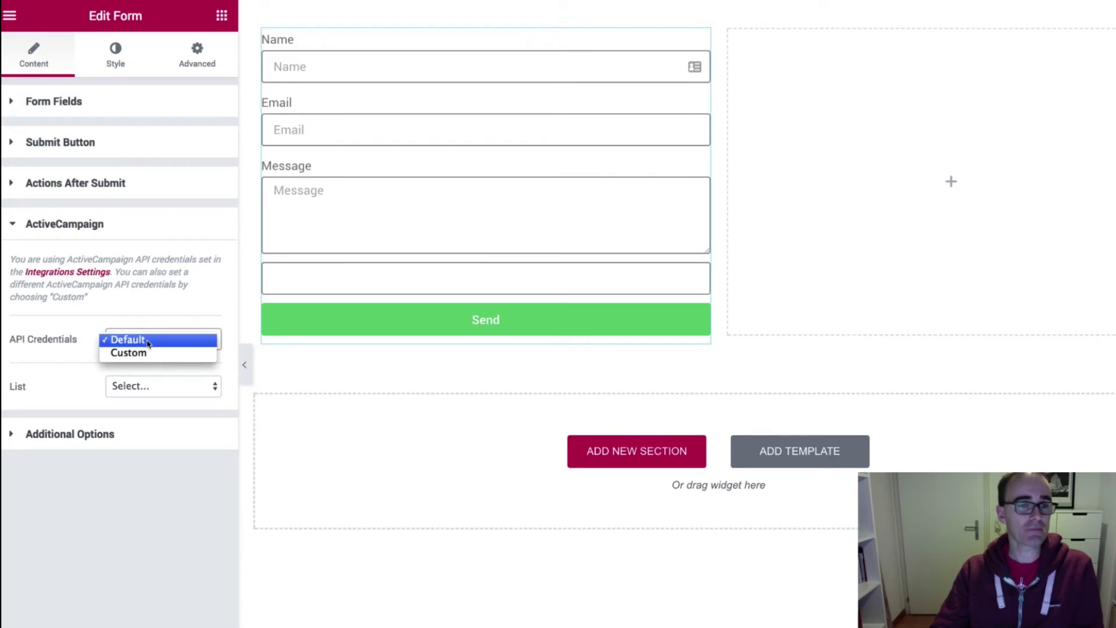
{"action": "left_click", "coordinate": [149, 336]}
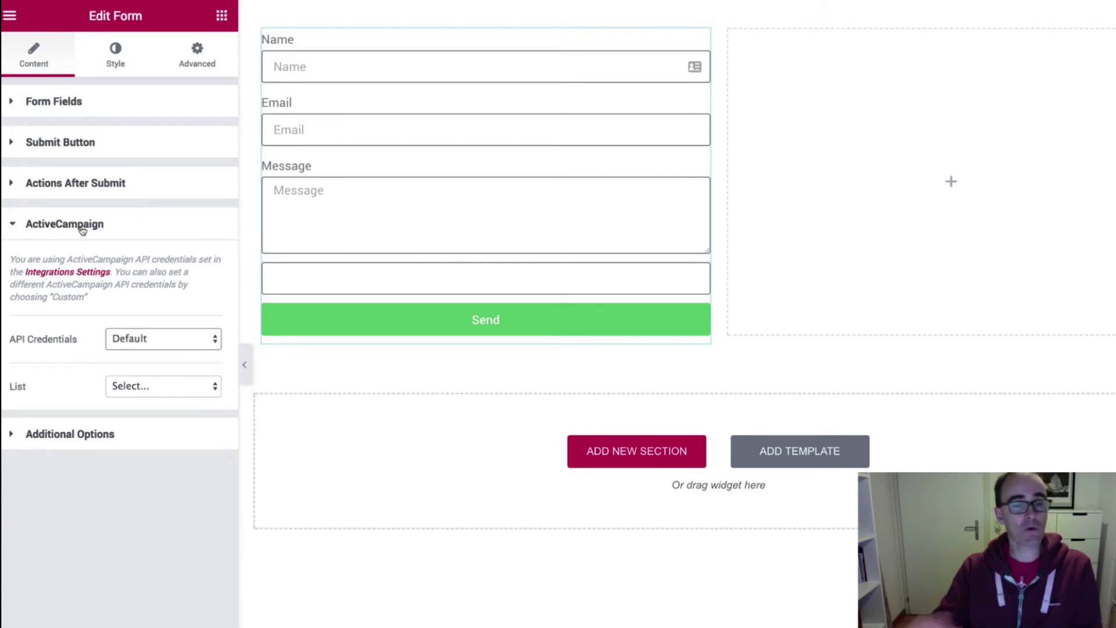
Step: Examine the form's ActiveCampaign list choices, the form ID under Additional Options, and the after-submit and submit button settings
{"action": "left_click", "coordinate": [165, 396]}
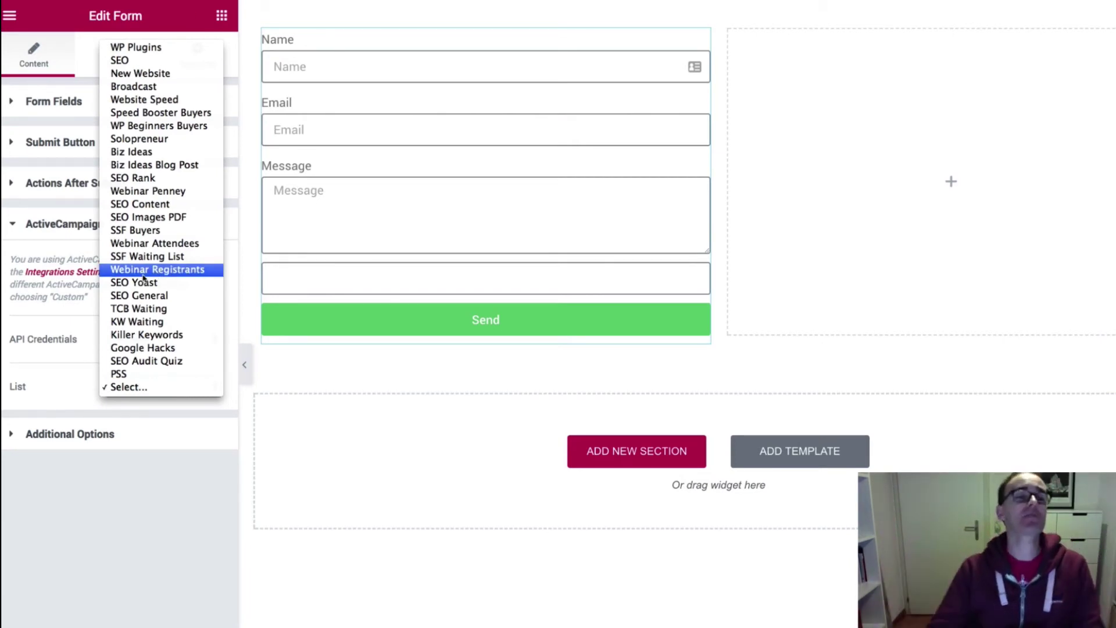
{"action": "left_click", "coordinate": [80, 387]}
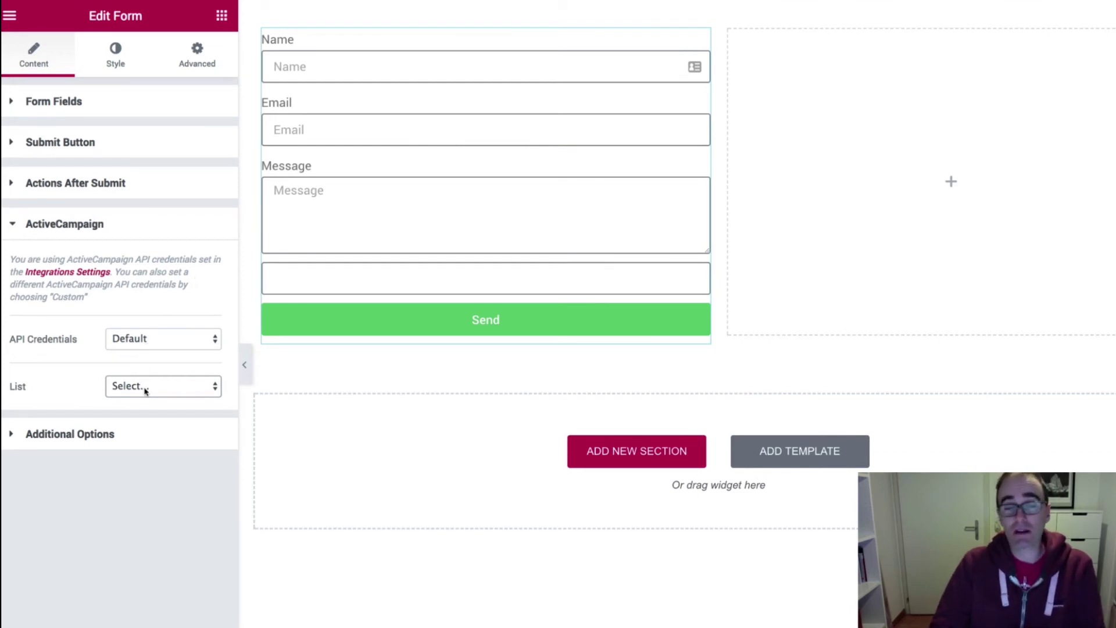
{"action": "left_click", "coordinate": [84, 434]}
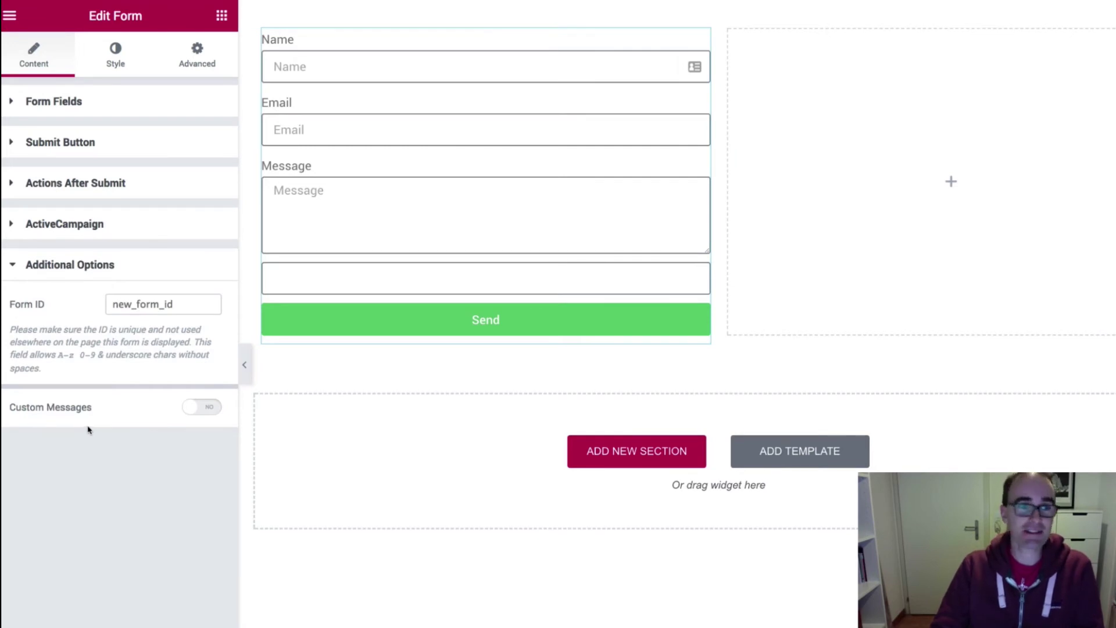
{"action": "left_click", "coordinate": [107, 306]}
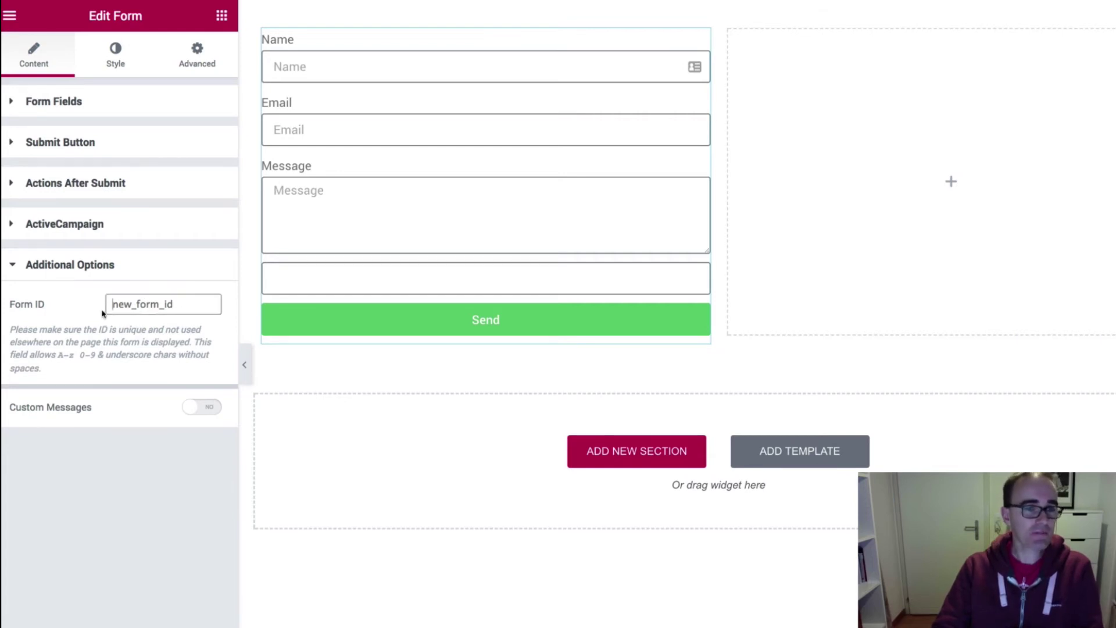
{"action": "left_click", "coordinate": [125, 226]}
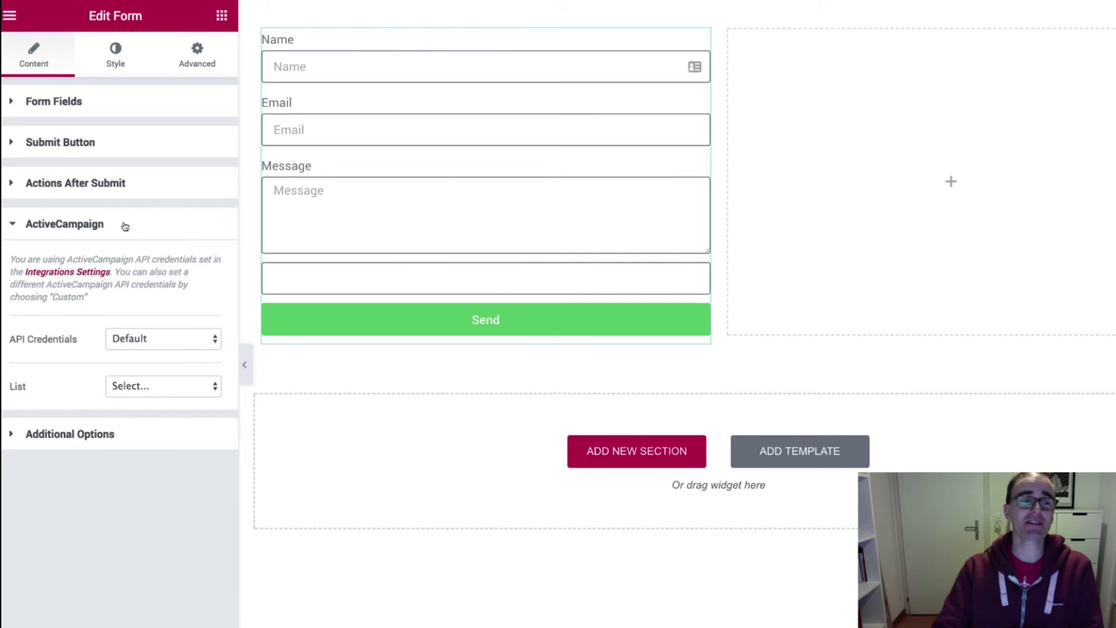
{"action": "left_click", "coordinate": [120, 183]}
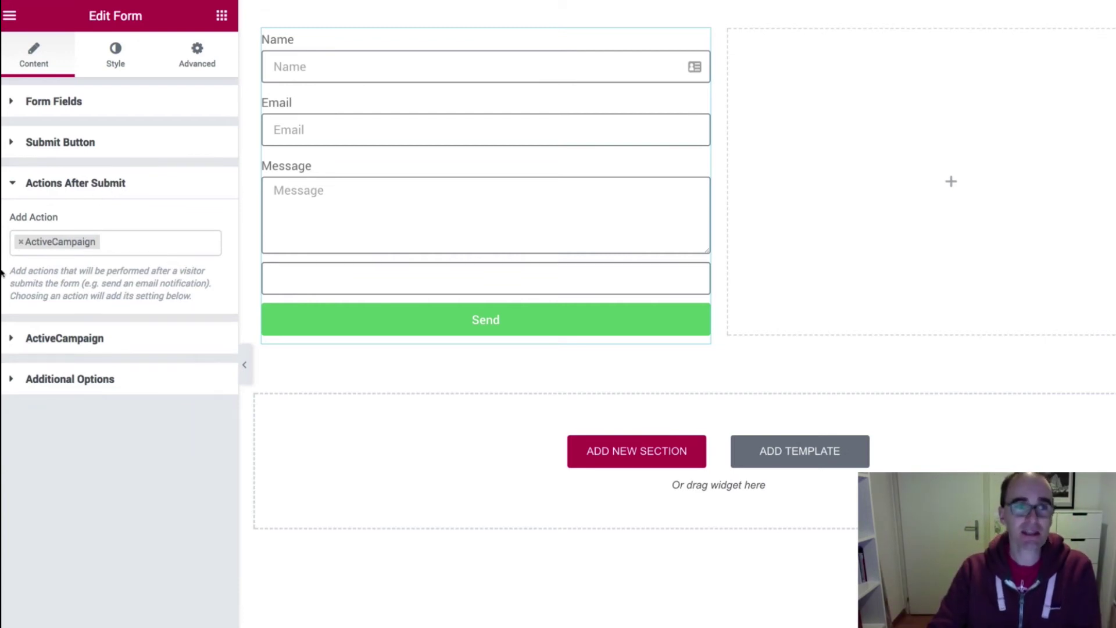
{"action": "left_click", "coordinate": [112, 143]}
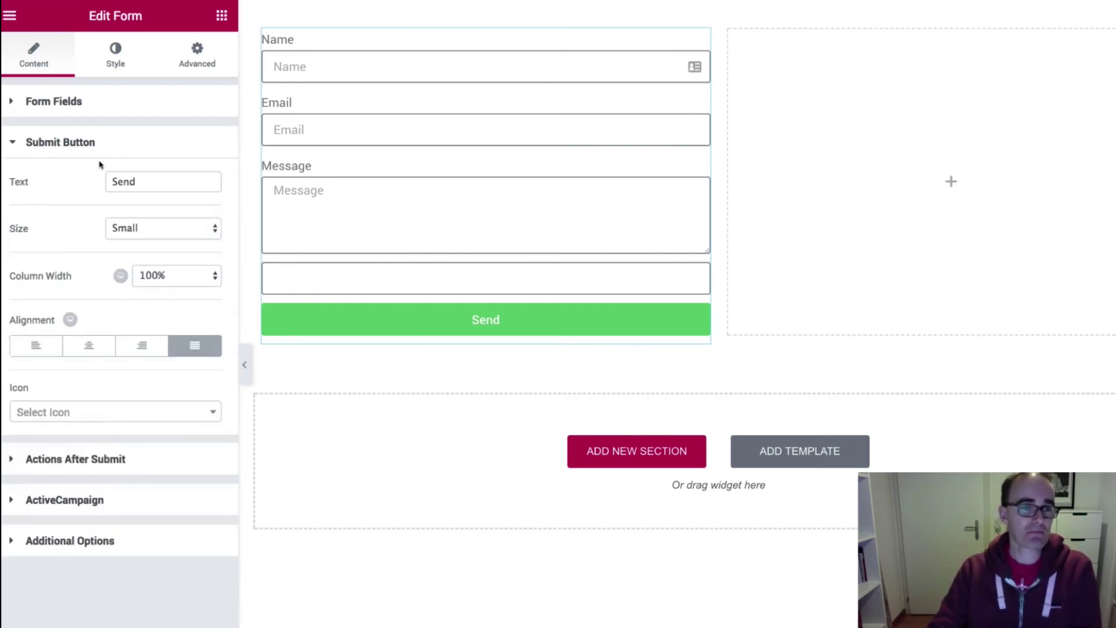
Step: Try File Upload and HTML as the field type of the form's Item #4
{"action": "left_click", "coordinate": [126, 102]}
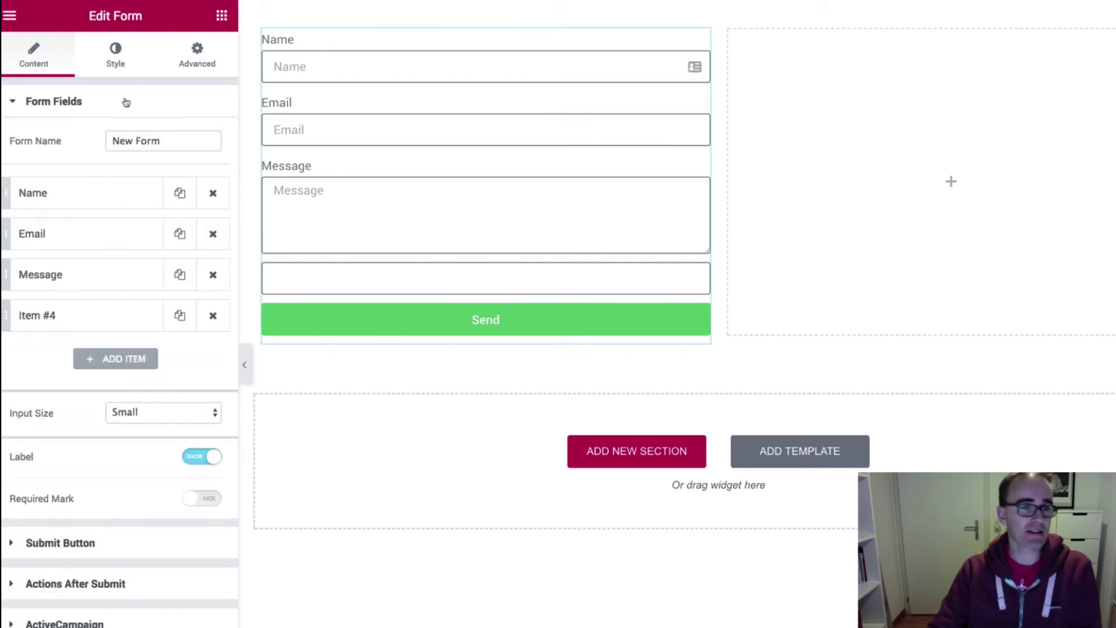
{"action": "left_click", "coordinate": [97, 321]}
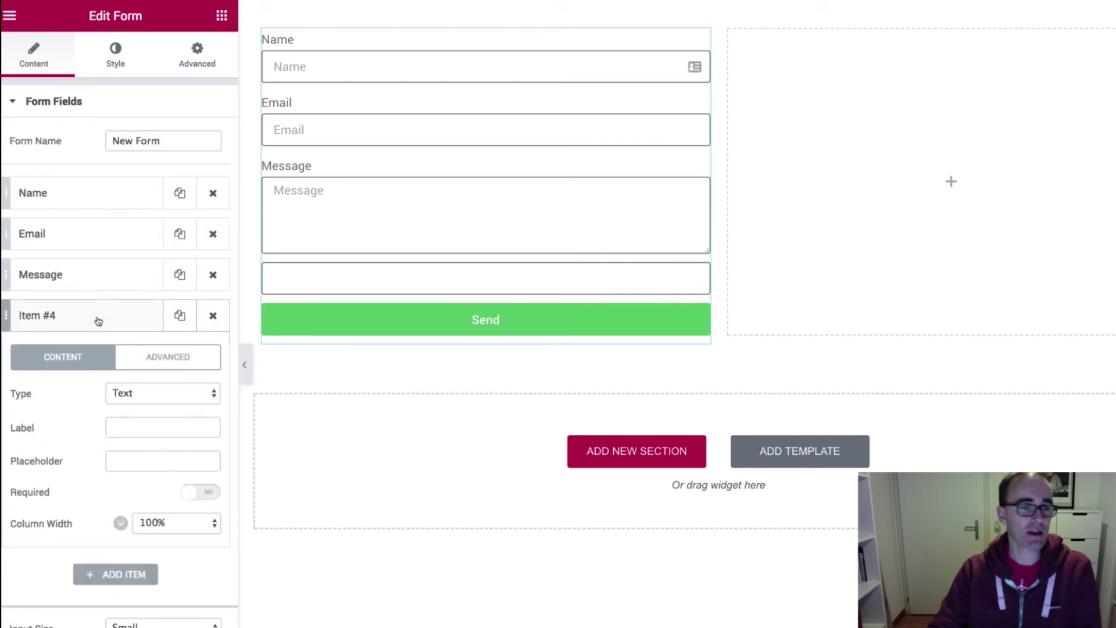
{"action": "scroll", "coordinate": [98, 321], "scroll_direction": "down", "scroll_amount": 3}
{"action": "left_click", "coordinate": [170, 194]}
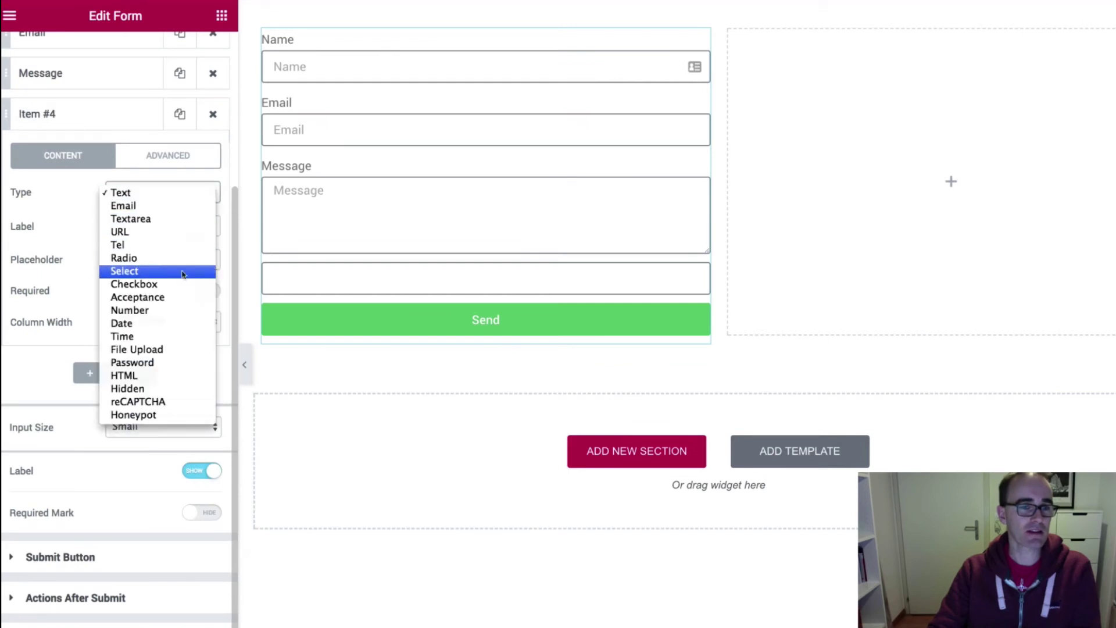
{"action": "left_click", "coordinate": [170, 349]}
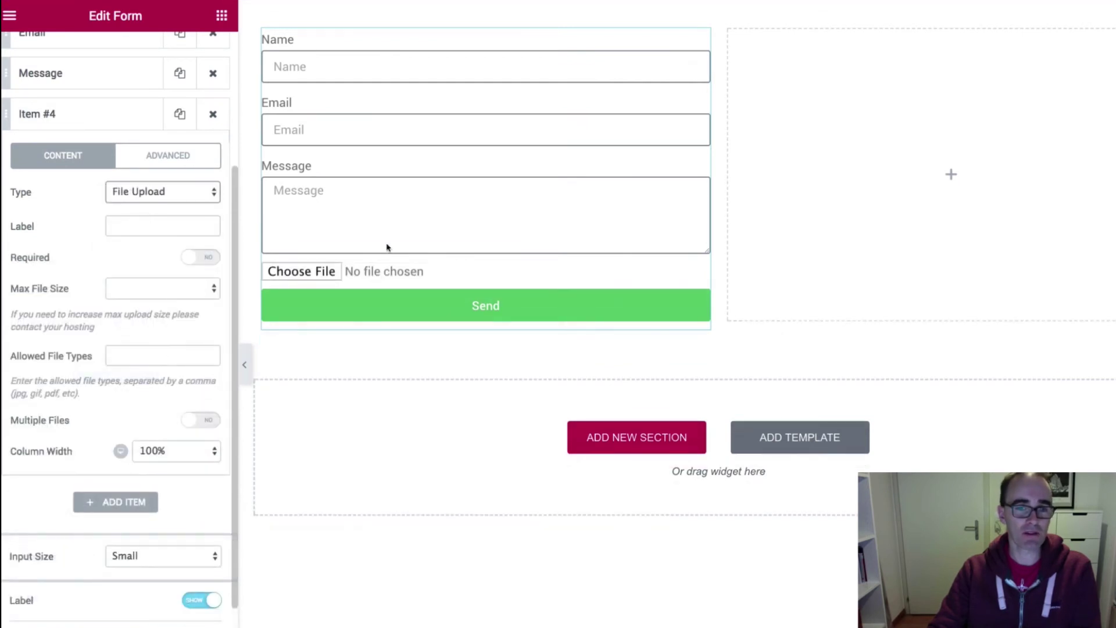
{"action": "left_click", "coordinate": [161, 196]}
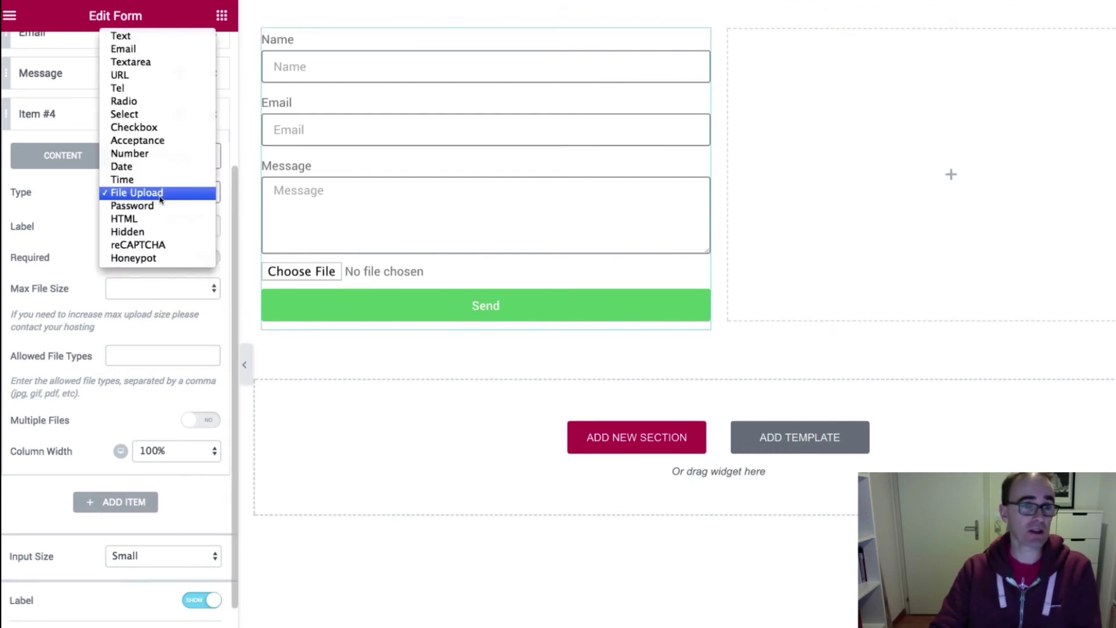
{"action": "left_click", "coordinate": [146, 220]}
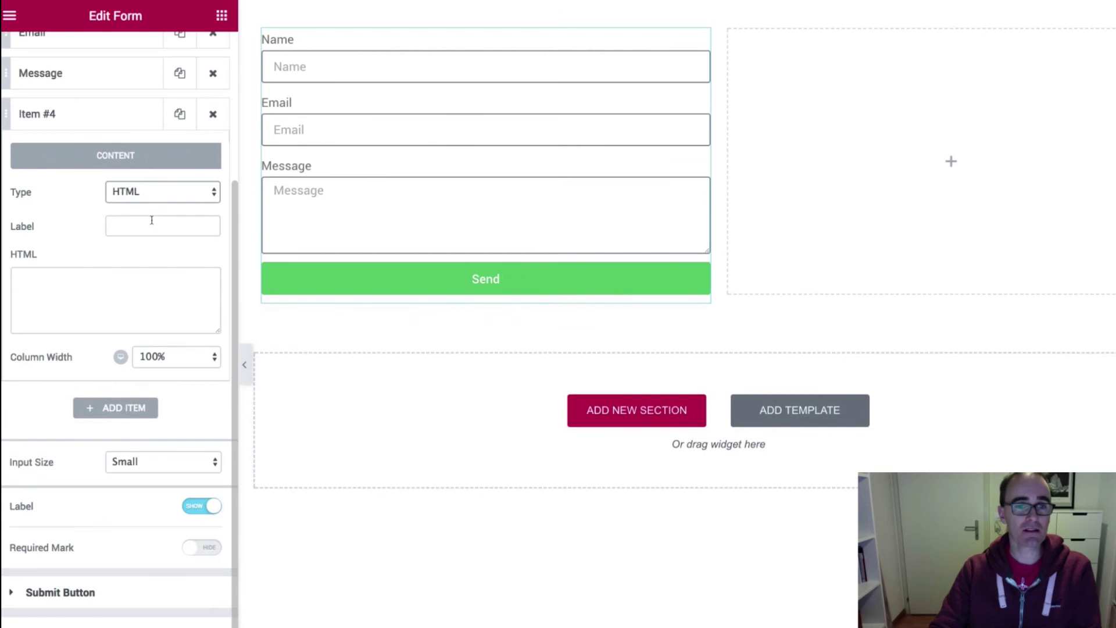
Step: Try Password and Date as the field type of the form's Item #4
{"action": "left_click", "coordinate": [165, 193]}
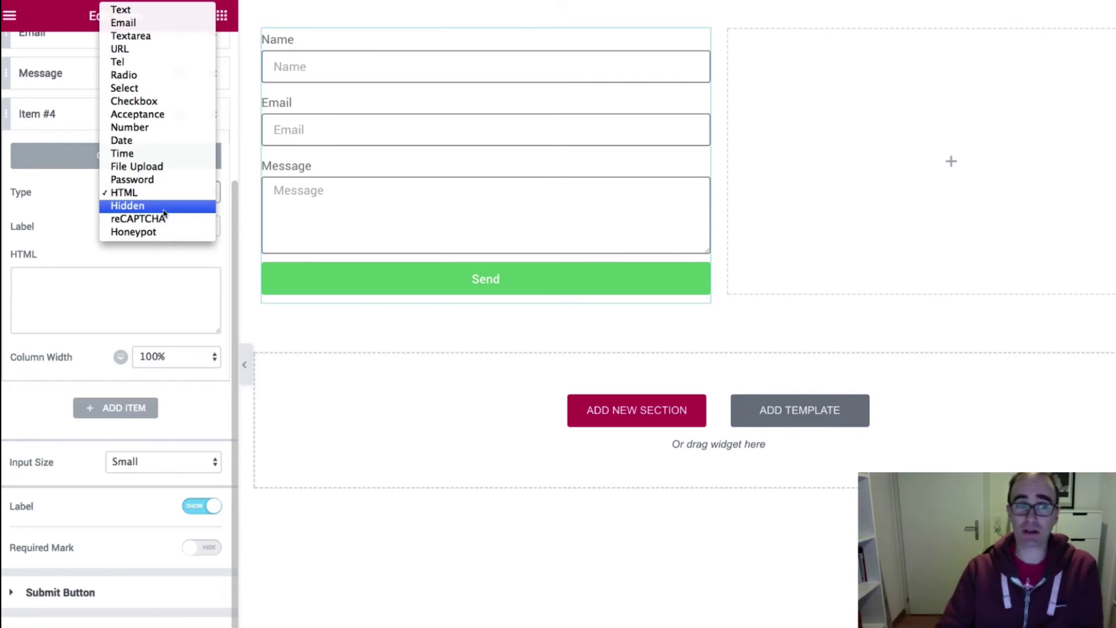
{"action": "left_click", "coordinate": [182, 180]}
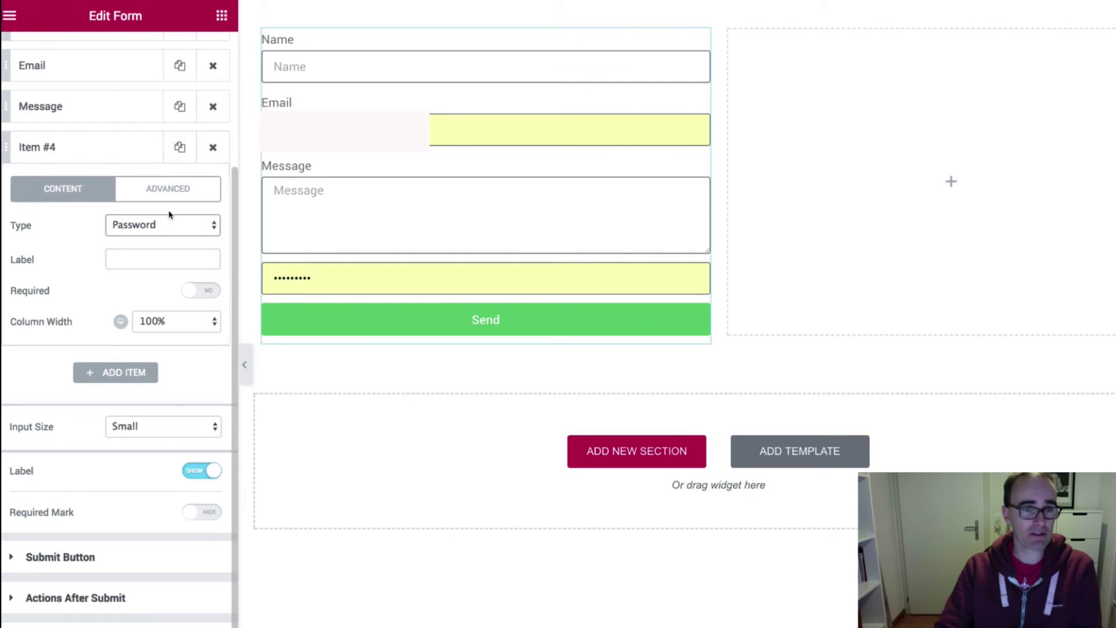
{"action": "left_click", "coordinate": [169, 223]}
{"action": "left_click", "coordinate": [173, 186]}
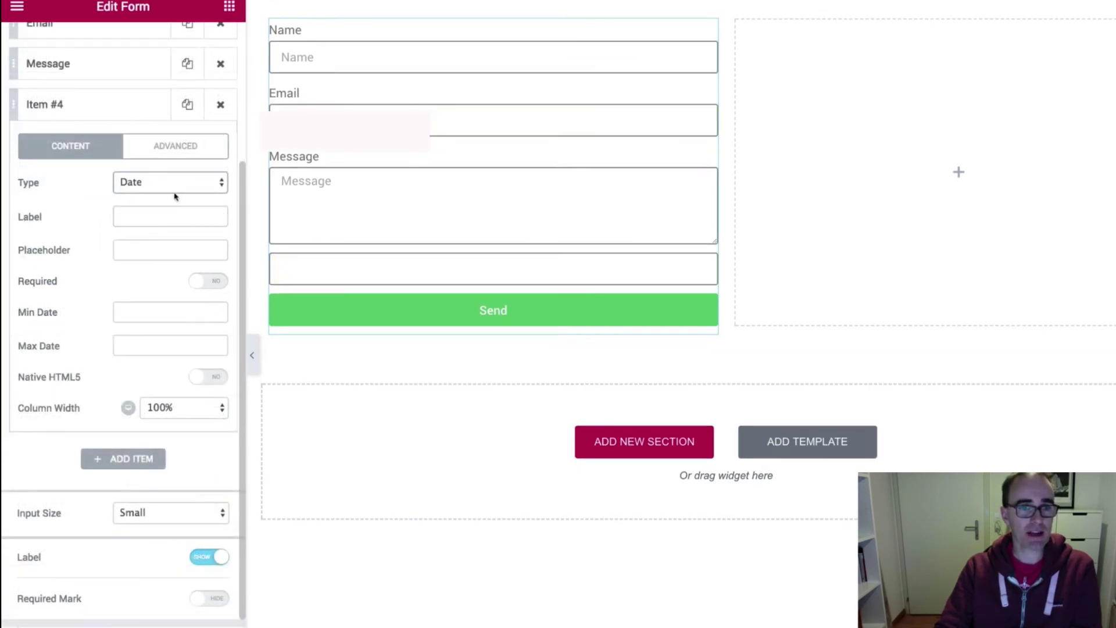
Step: Set Item #4's field type to Time, open its time picker in the form preview, and dismiss the picker
{"action": "left_click", "coordinate": [175, 190]}
{"action": "left_click", "coordinate": [174, 197]}
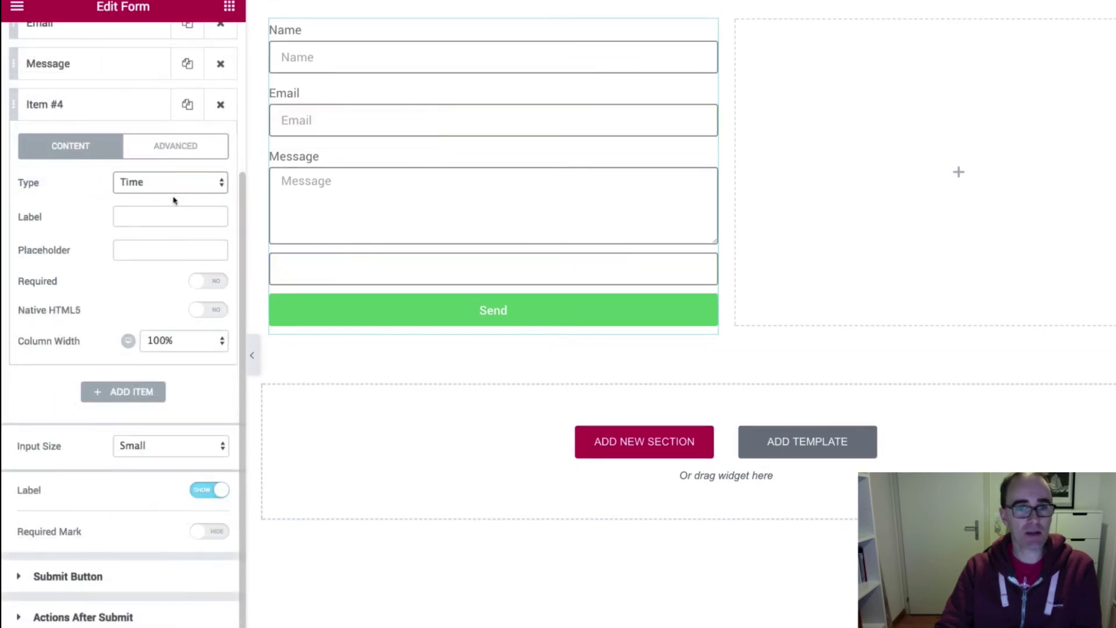
{"action": "left_click", "coordinate": [419, 278]}
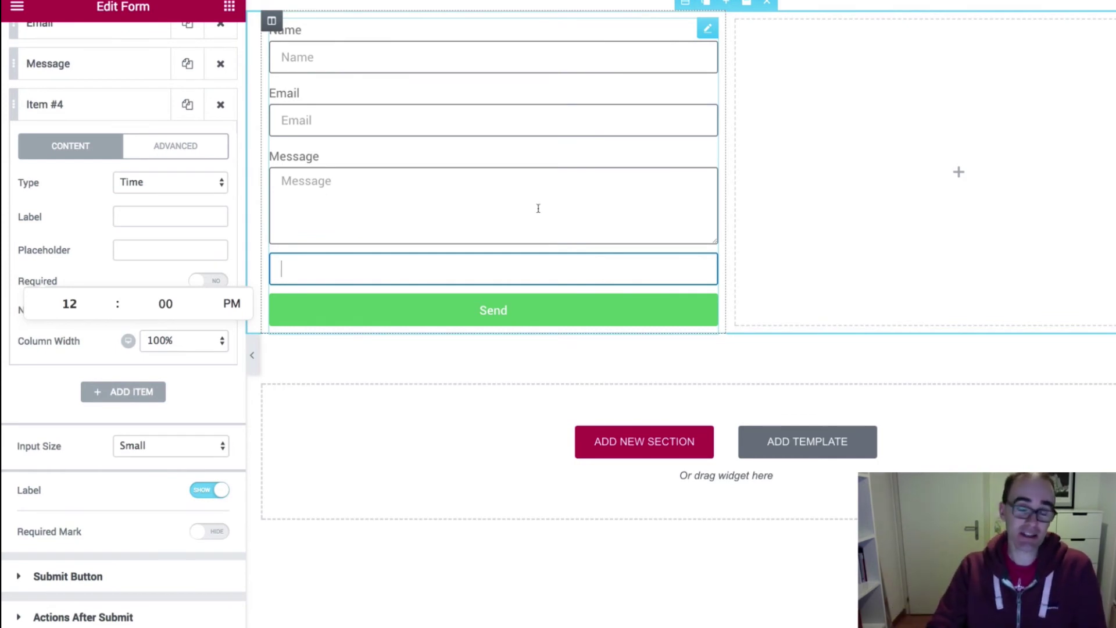
{"action": "left_click", "coordinate": [791, 237]}
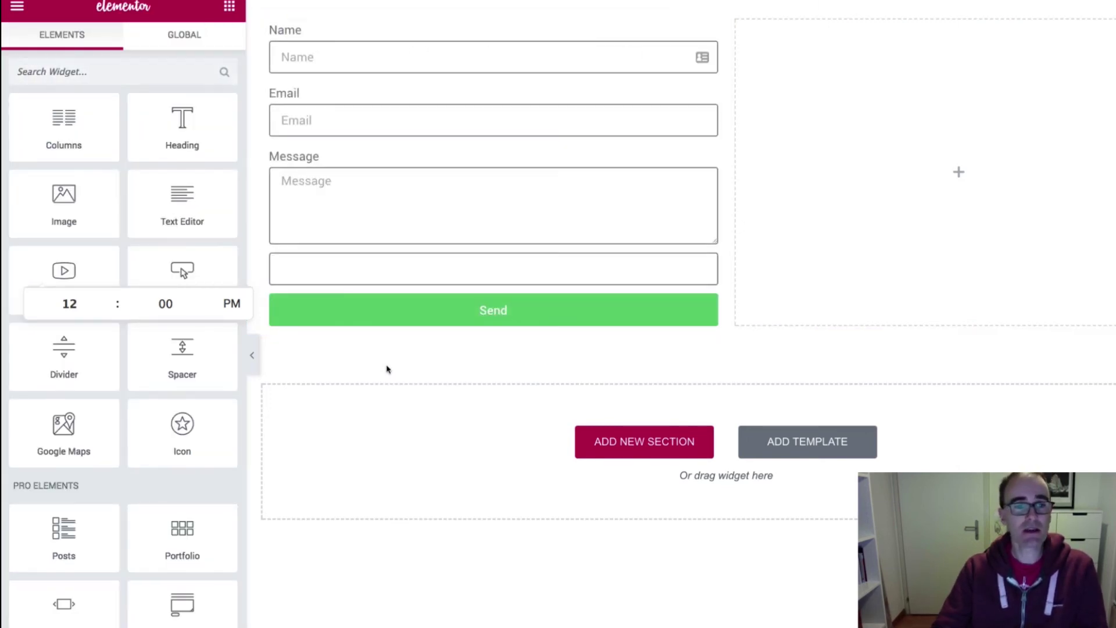
{"action": "left_click", "coordinate": [171, 306]}
{"action": "left_click", "coordinate": [90, 274]}
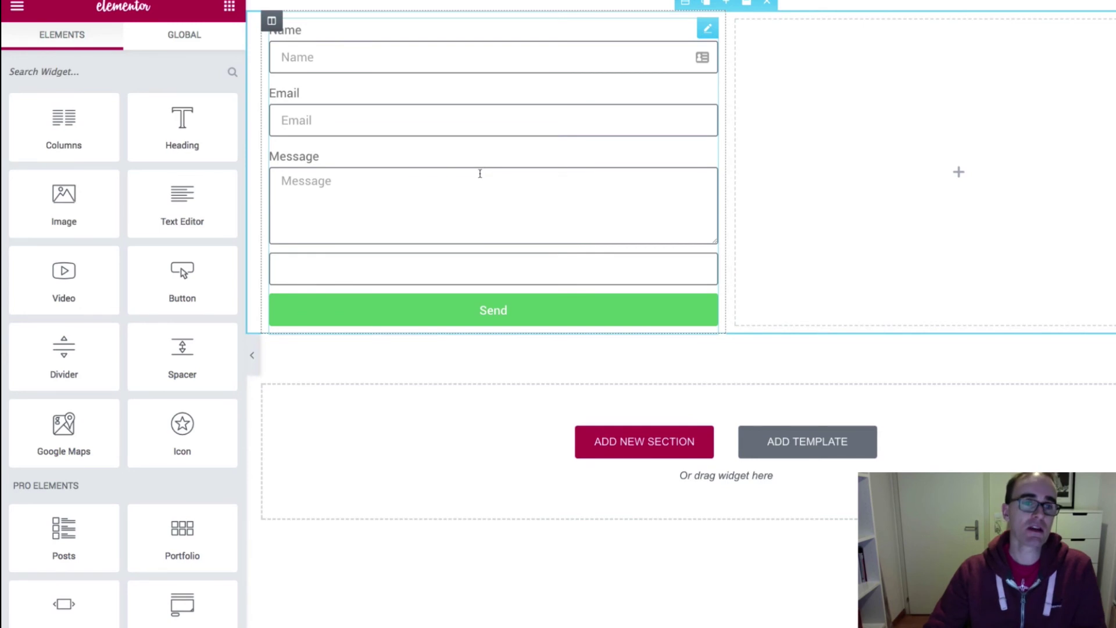
Step: Look through the available widgets, from the Pro and Theme elements to the General and WordPress elements
{"action": "scroll", "coordinate": [175, 174], "scroll_direction": "down", "scroll_amount": 7}
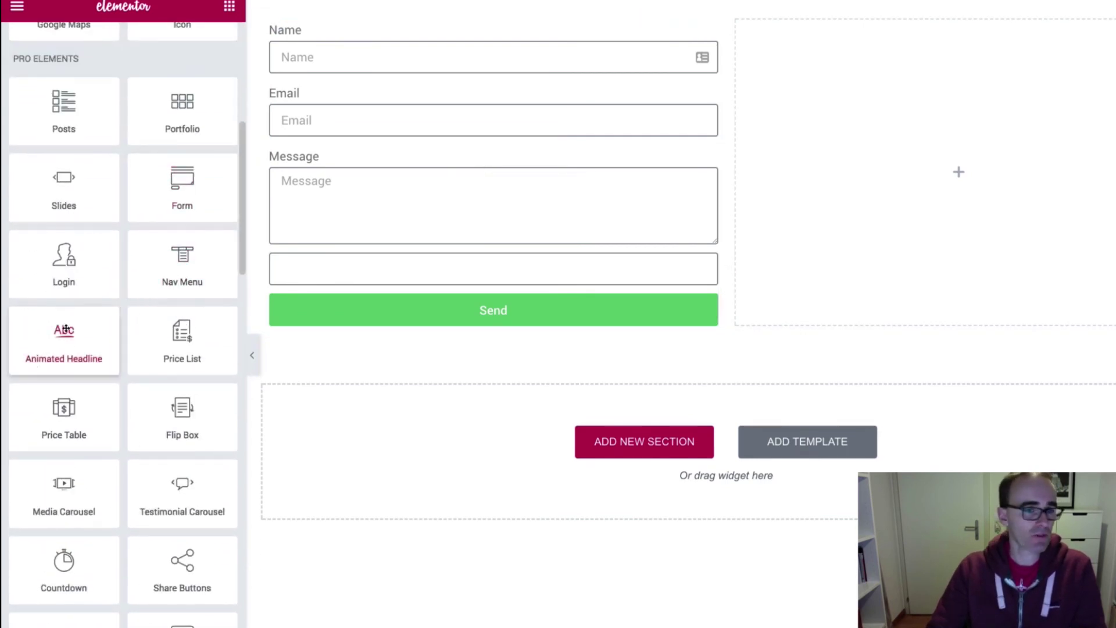
{"action": "scroll", "coordinate": [168, 315], "scroll_direction": "down", "scroll_amount": 5}
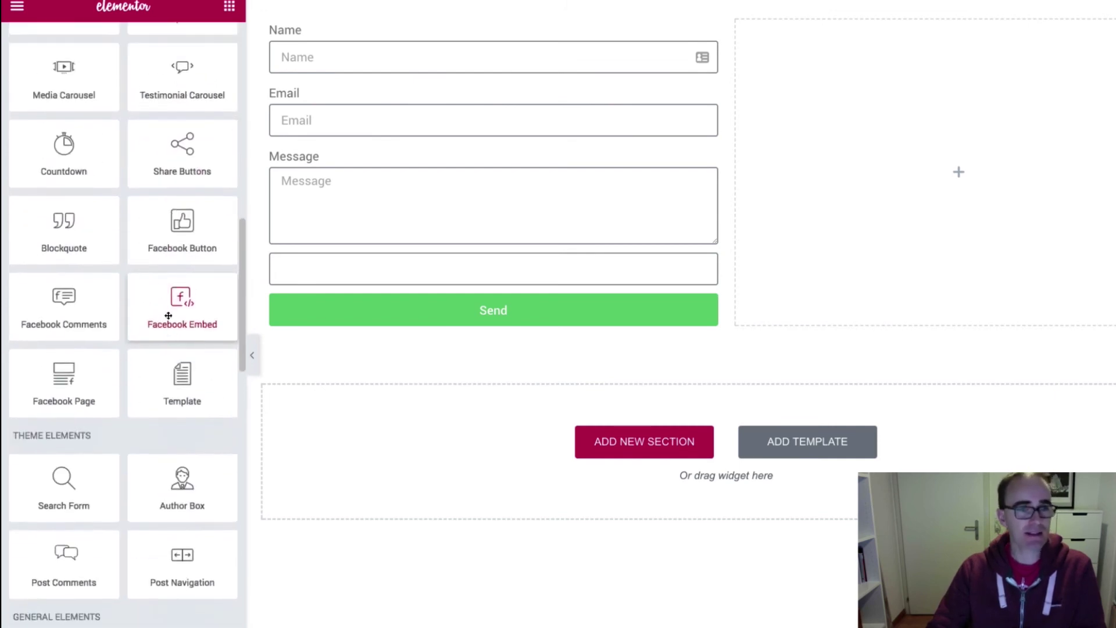
{"action": "scroll", "coordinate": [145, 293], "scroll_direction": "up", "scroll_amount": 2}
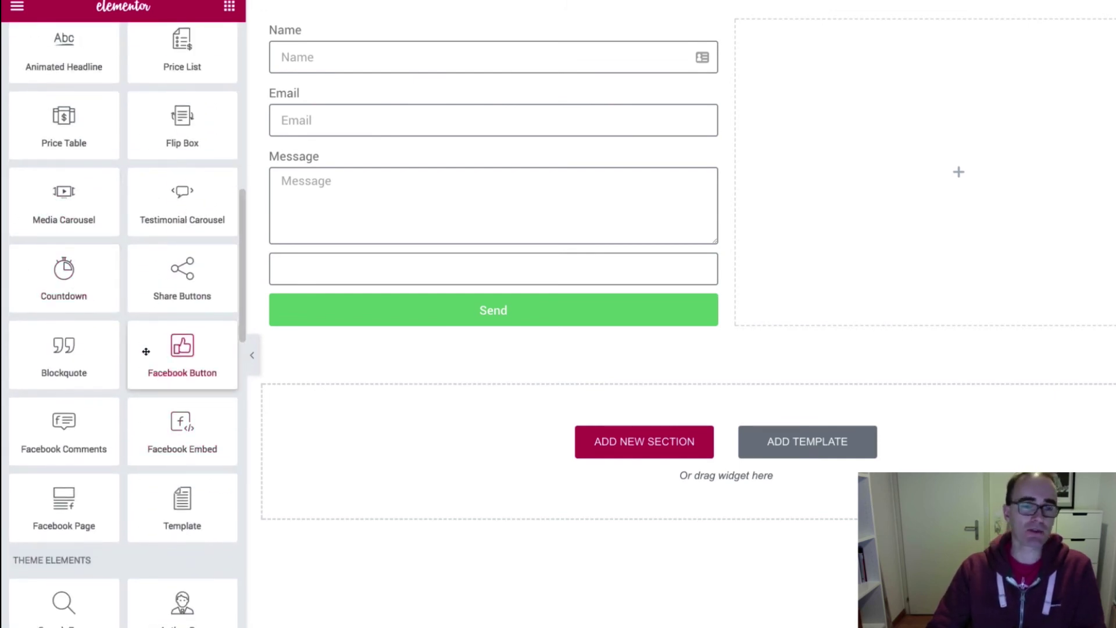
{"action": "scroll", "coordinate": [146, 349], "scroll_direction": "down", "scroll_amount": 3}
{"action": "scroll", "coordinate": [165, 308], "scroll_direction": "down", "scroll_amount": 4}
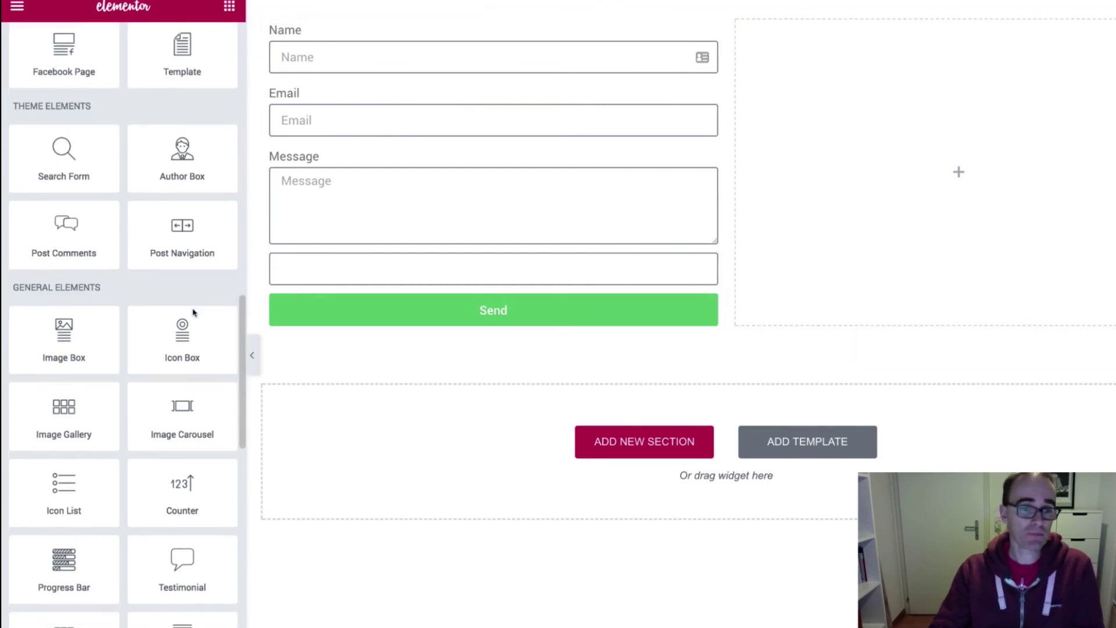
{"action": "scroll", "coordinate": [235, 302], "scroll_direction": "down", "scroll_amount": 5}
{"action": "scroll", "coordinate": [125, 344], "scroll_direction": "down", "scroll_amount": 4}
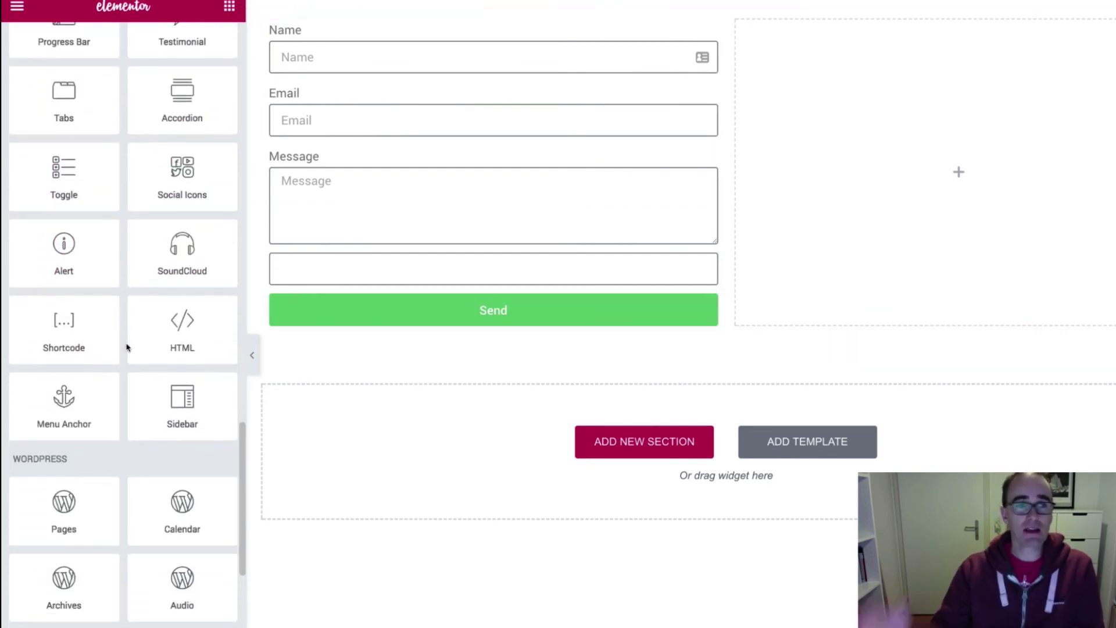